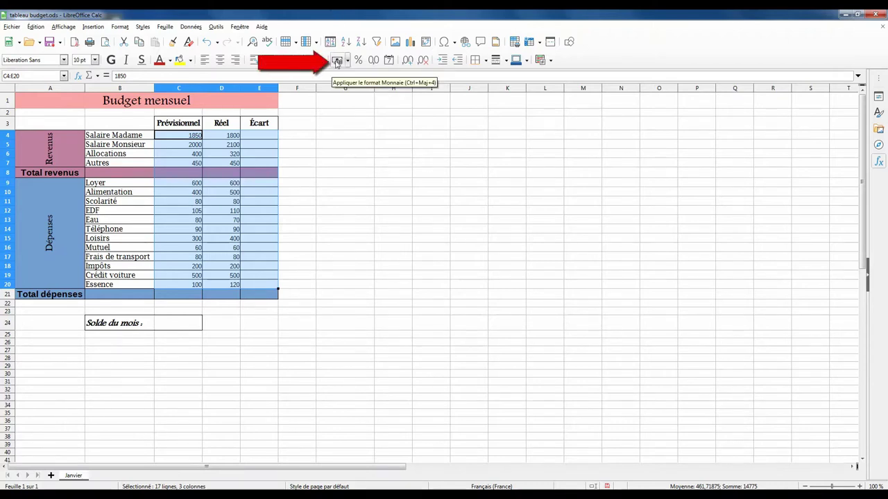
Step: Apply the currency format to the selected amounts in C4:E20
left_click(337, 63)
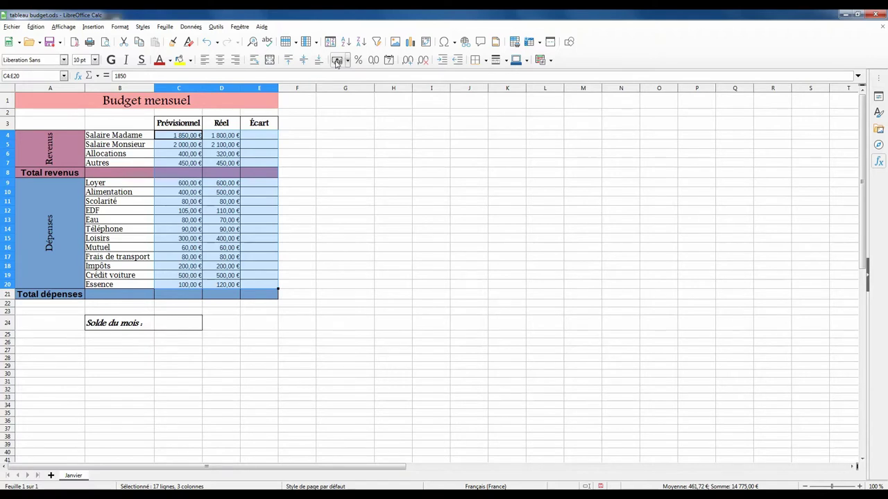
Step: Add two decimal places to the amount in C4, and remove both again
left_click(180, 136)
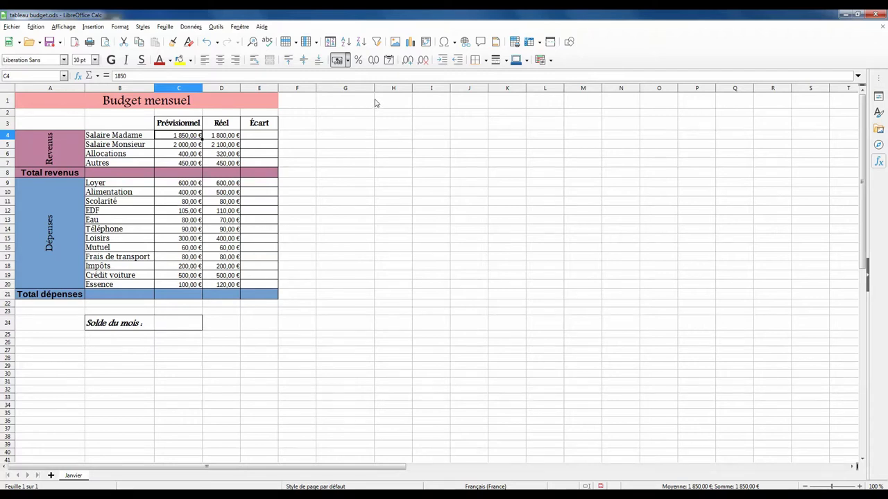
left_click(410, 64)
left_click(410, 65)
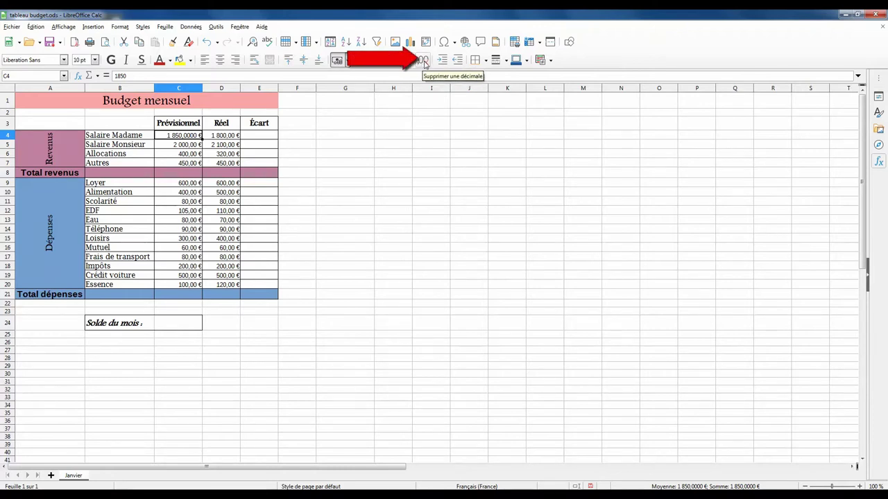
double_click(423, 61)
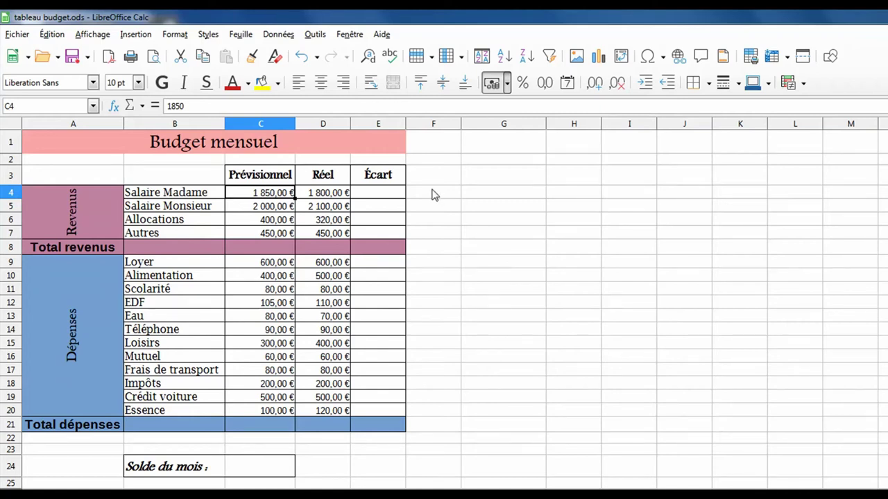
Step: Calculate the Écart for Salaire Madame in E4 with the formula =D4-C4
left_click(390, 199)
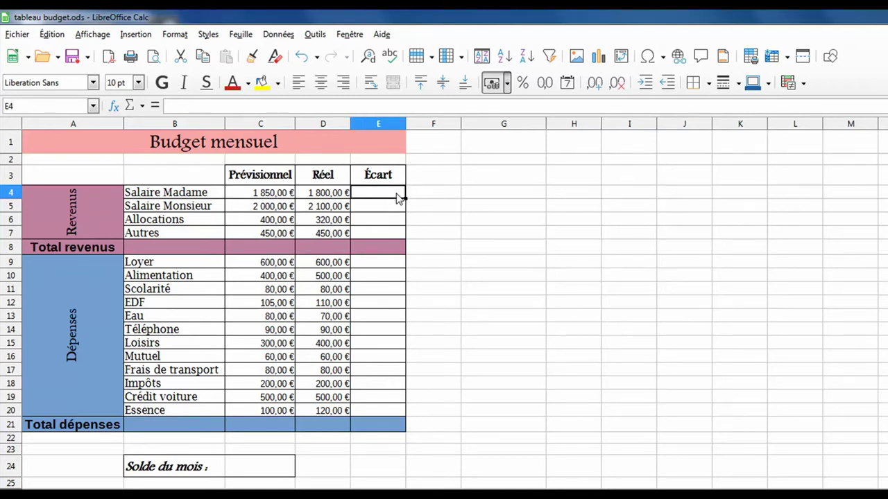
type("=")
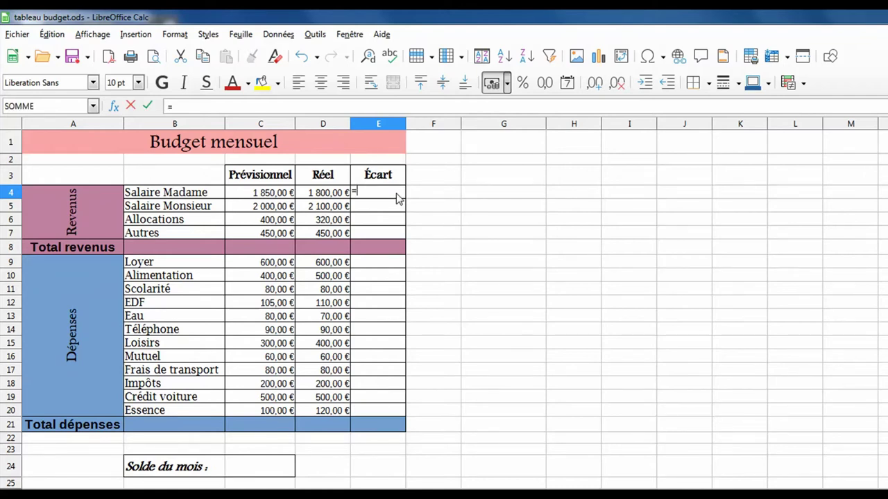
left_click(336, 197)
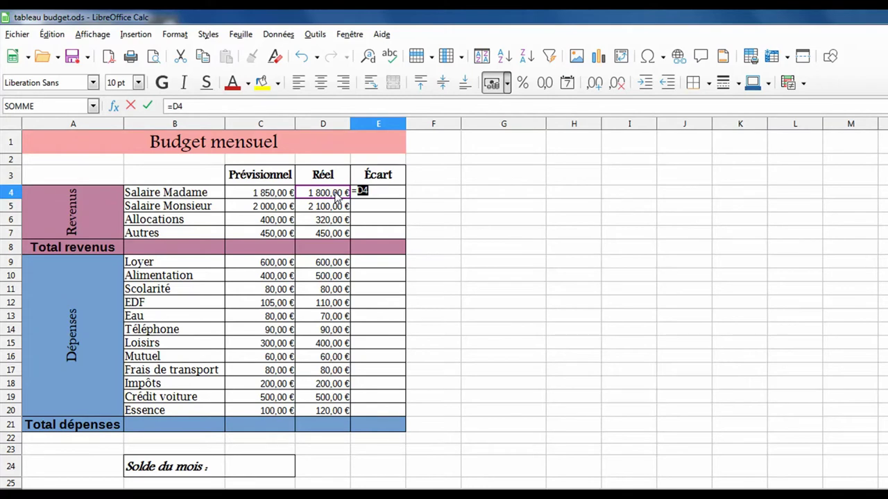
type("-")
left_click(275, 196)
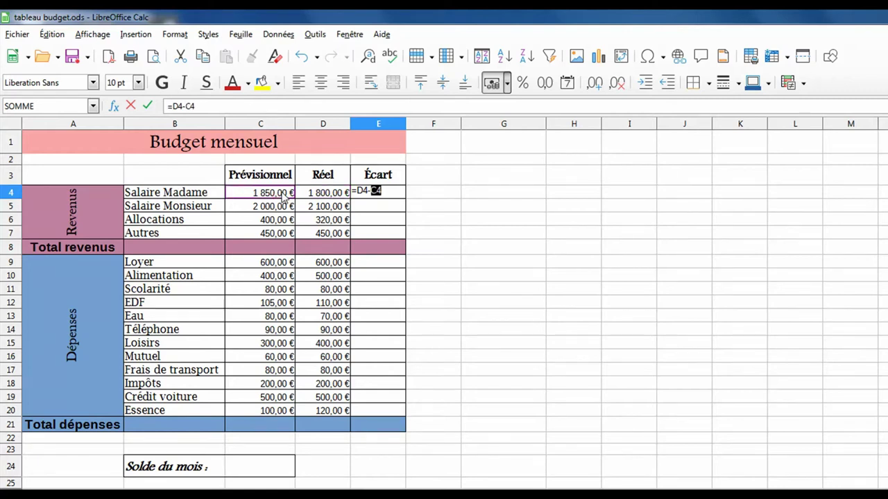
key("Return")
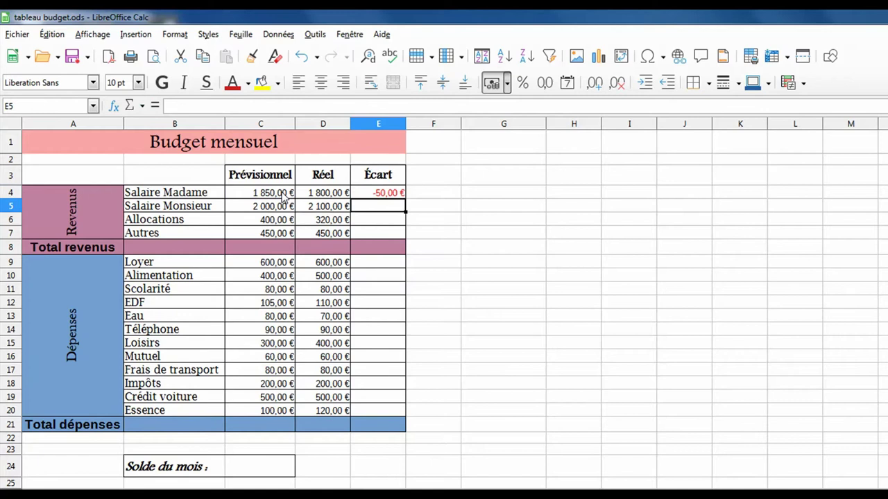
Step: Fill the E4 formula down the Écart column through E21 and check the copied formula in E5
left_click(378, 192)
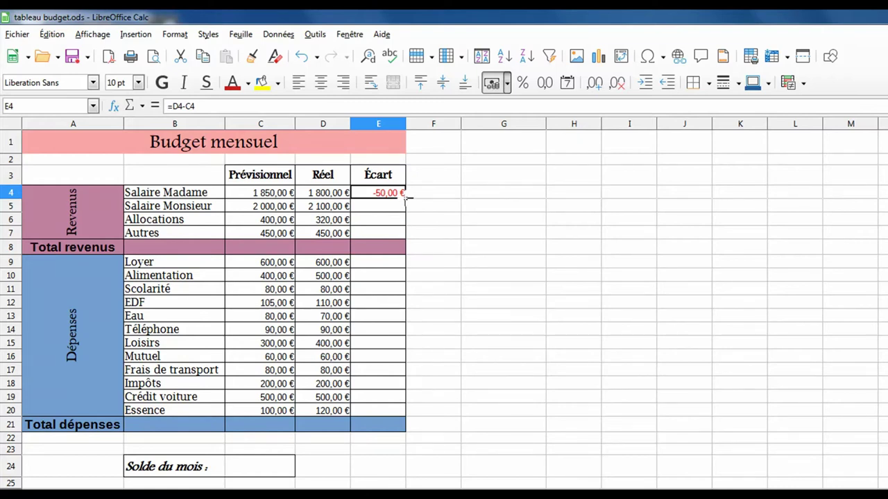
left_click_drag(405, 197, 389, 429)
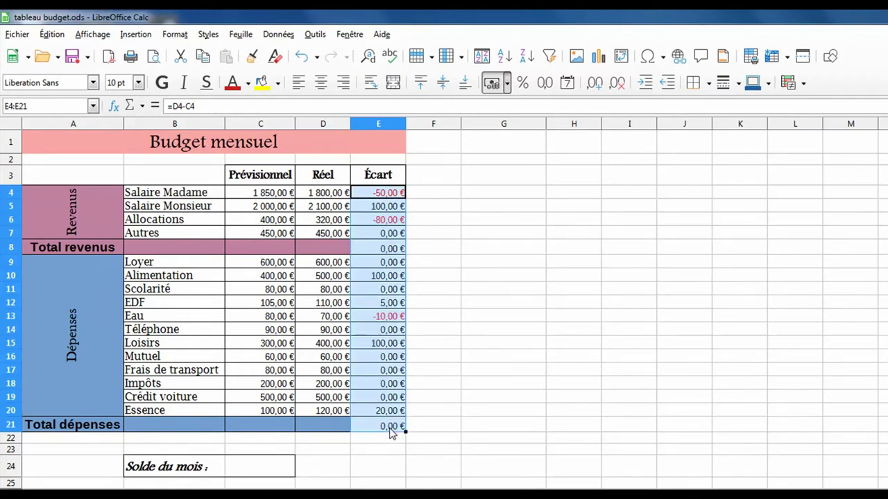
left_click(380, 208)
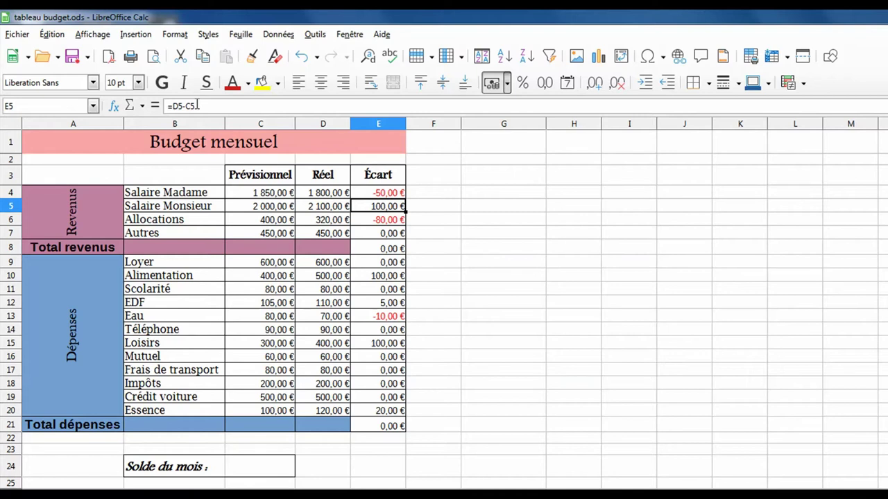
Step: Total the Prévisionnel revenues in C8 with the formula =somme(C4:C7)
left_click(254, 253)
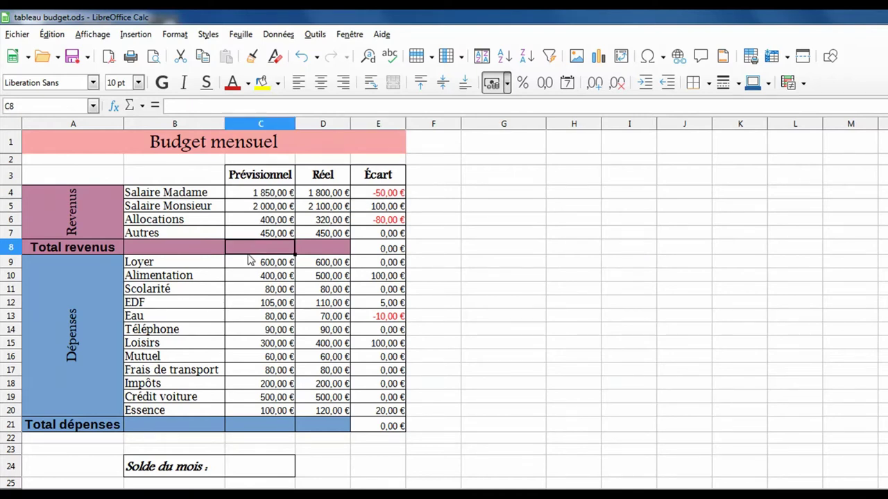
type("=")
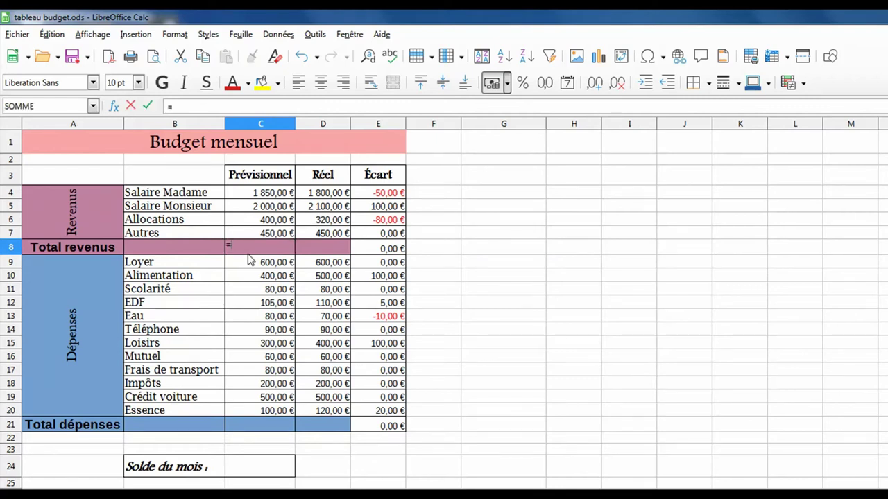
type("somme")
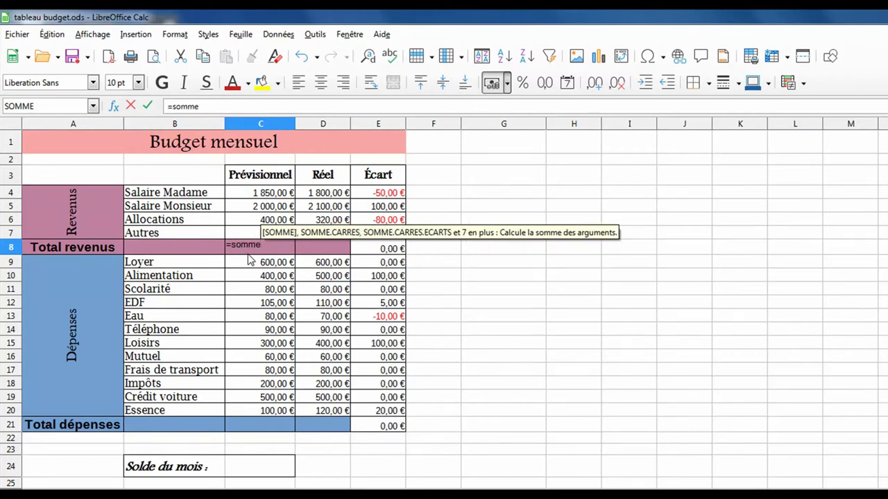
type("(")
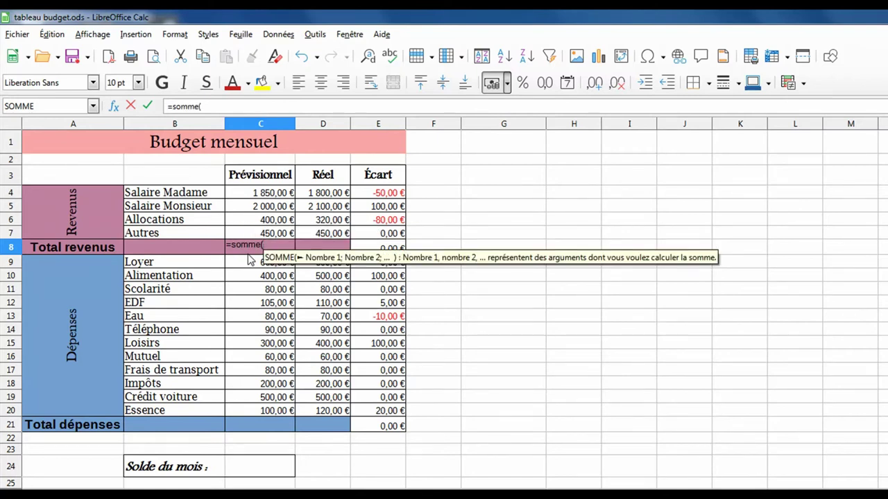
left_click(275, 198)
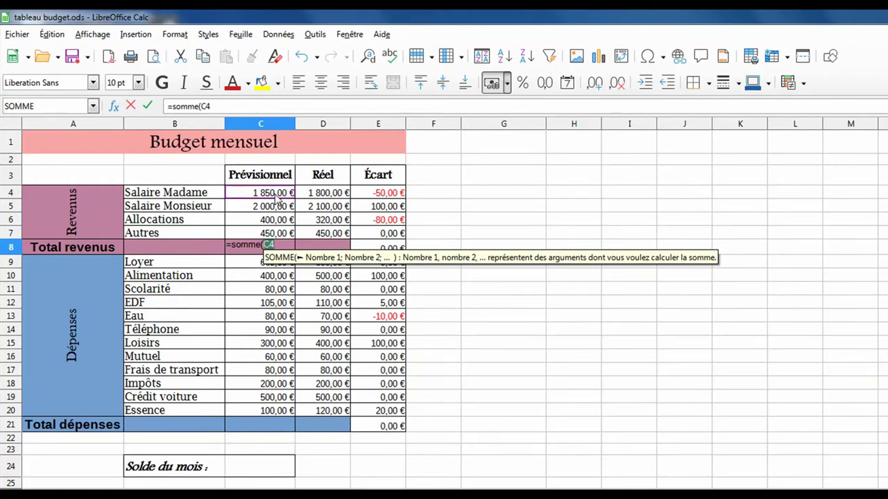
left_click_drag(276, 198, 275, 235)
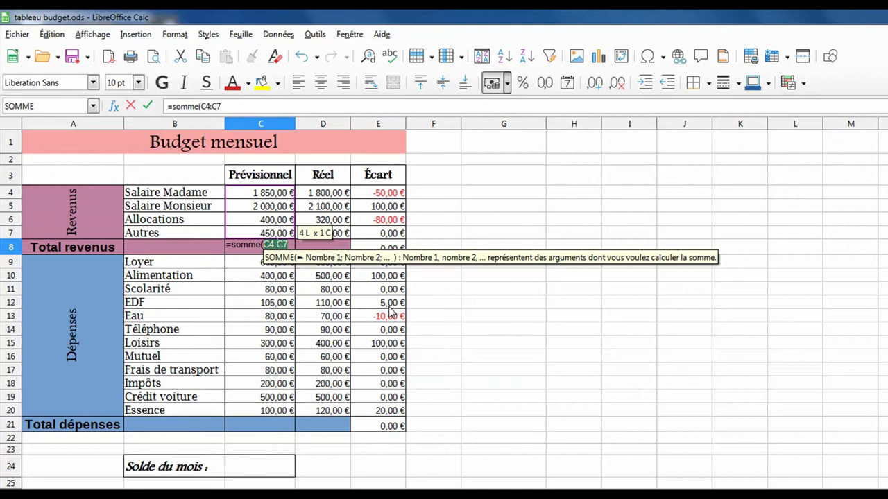
type(")")
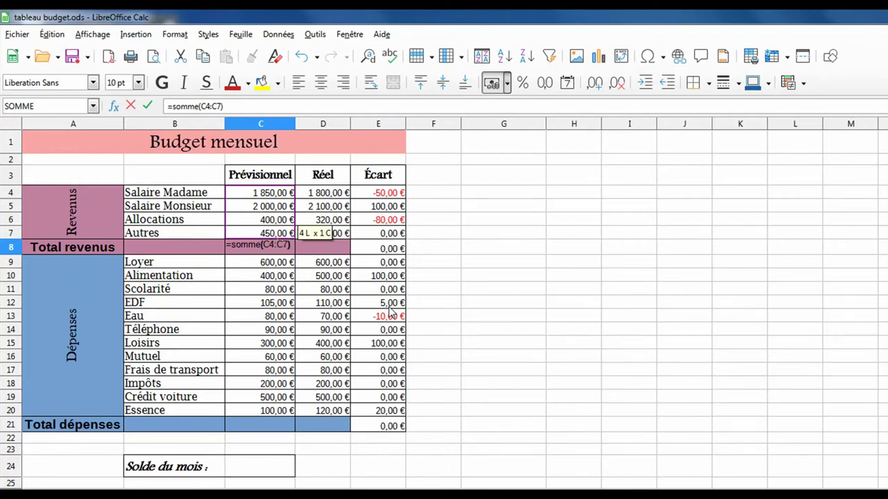
key("Return")
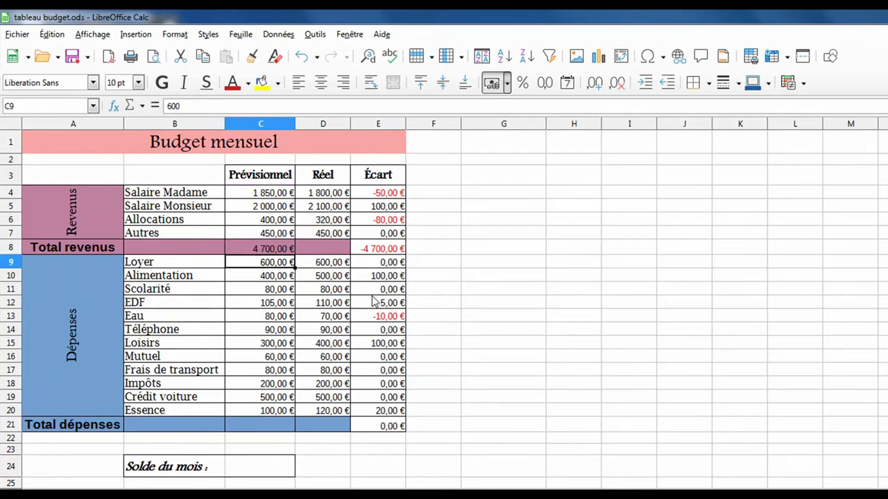
Step: Extend the Total revenus formula from C8 to the Réel column in D8
left_click(323, 251)
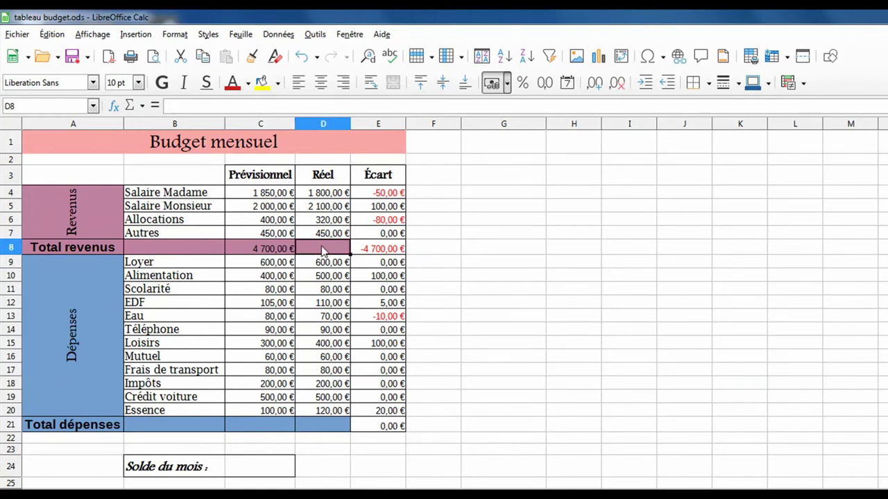
left_click(269, 251)
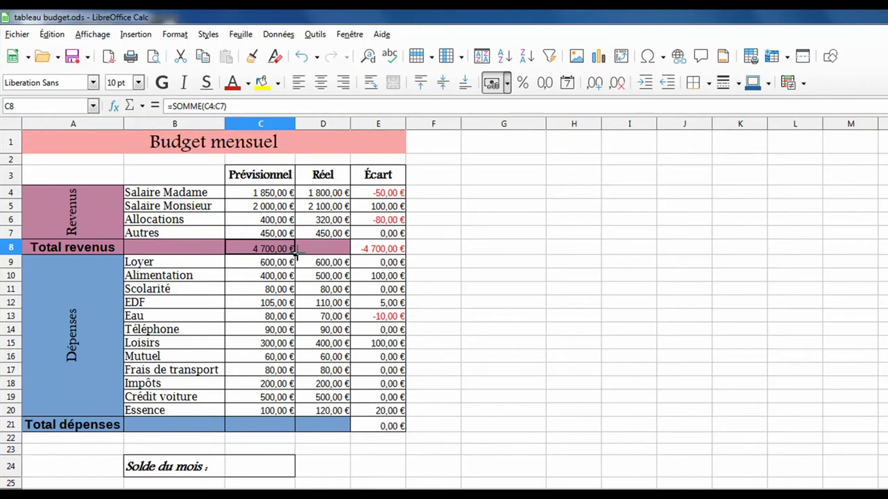
left_click_drag(294, 254, 348, 256)
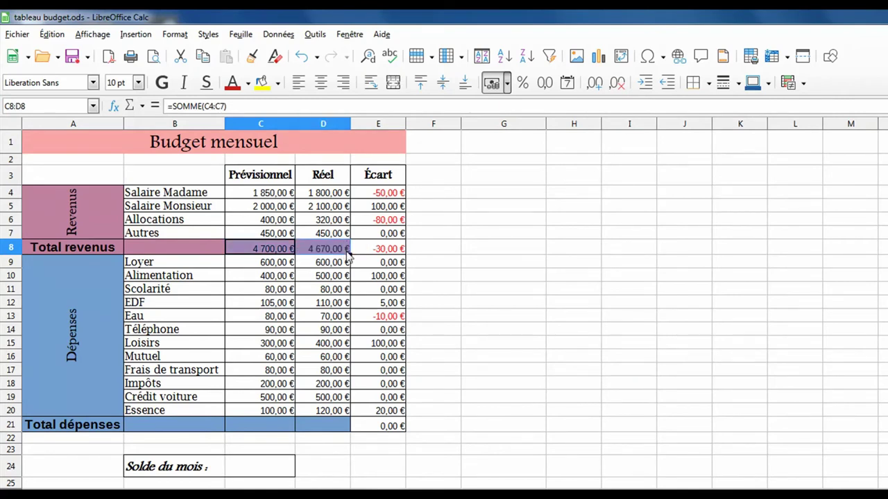
Step: Total the Prévisionnel expenses in C21 by inserting the Somme function over C9:C20, and extend the formula to D21
left_click(256, 432)
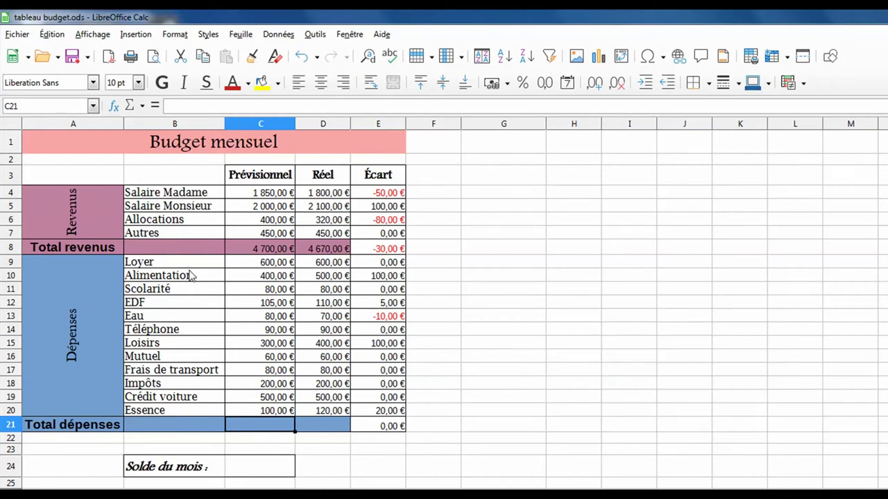
left_click(142, 107)
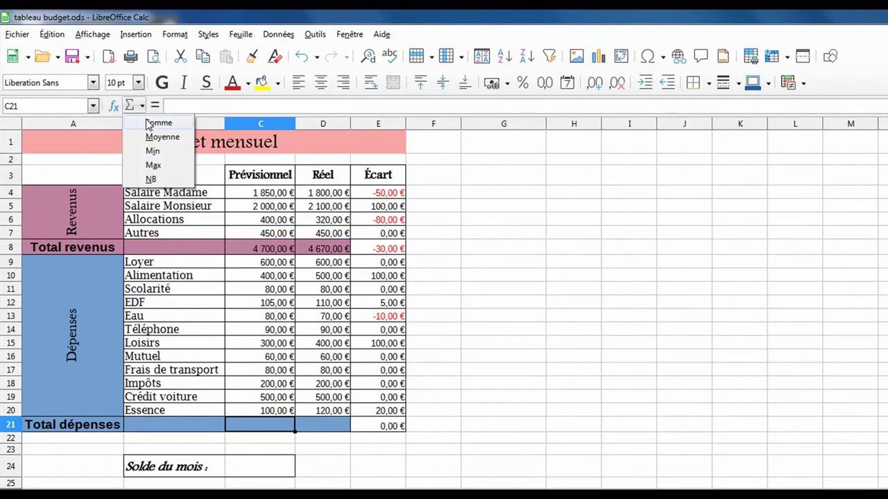
left_click(157, 122)
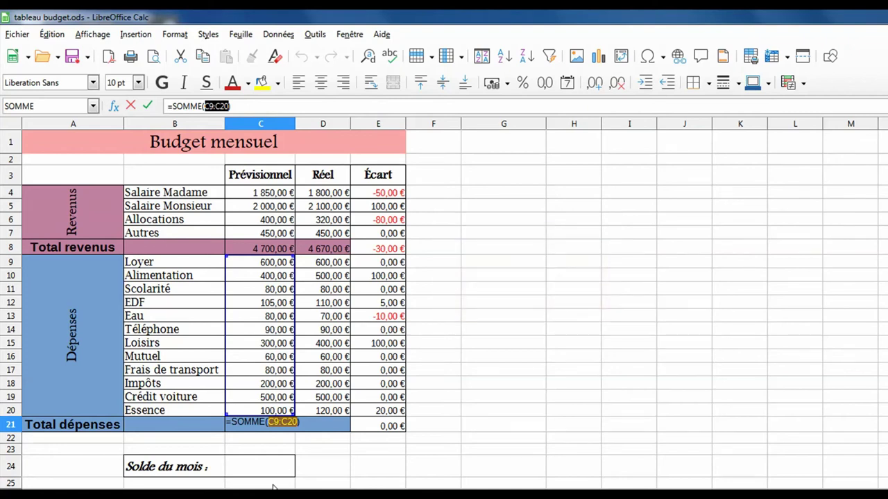
key("Return")
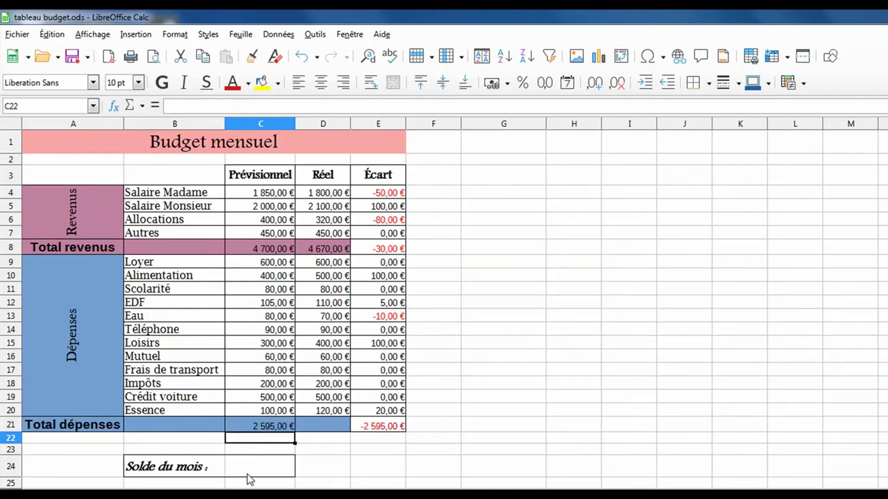
left_click(267, 427)
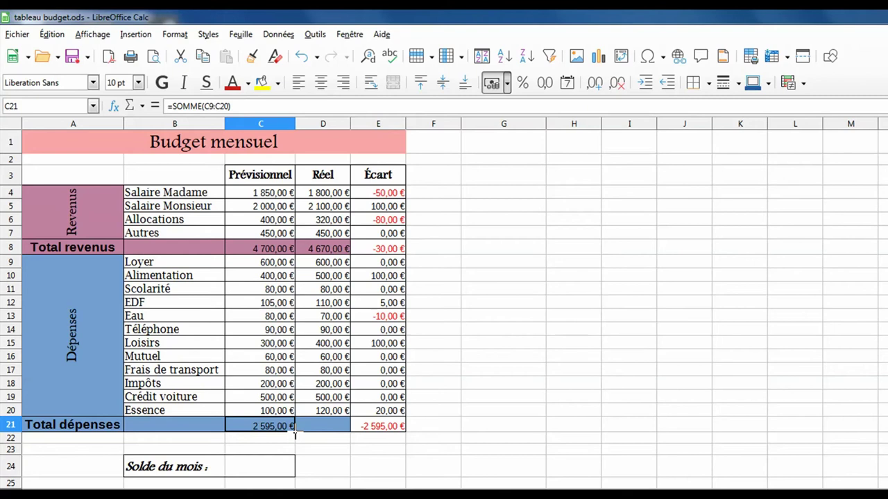
left_click_drag(295, 434, 349, 433)
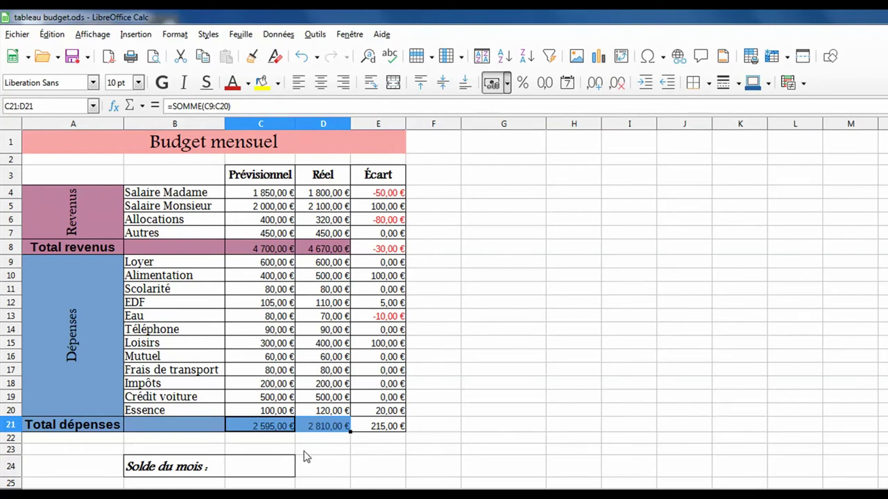
Step: Calculate the Solde du mois in C24 with the formula =D8-D21
left_click(272, 472)
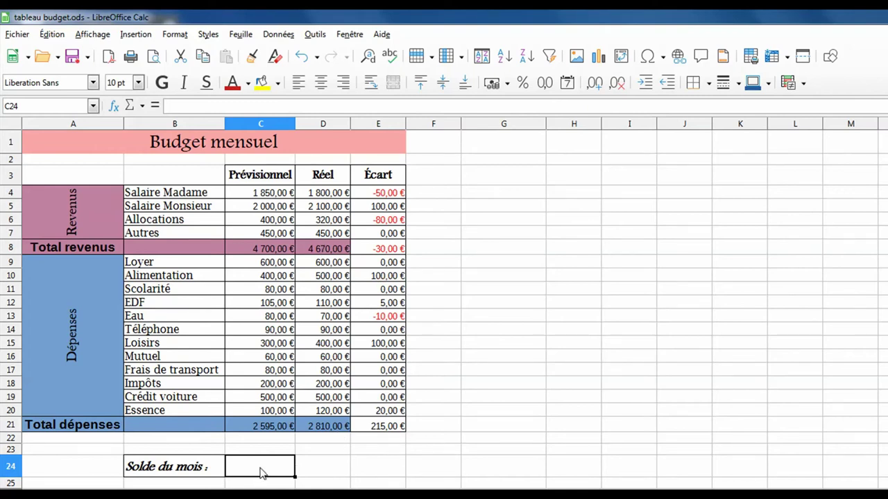
type("=")
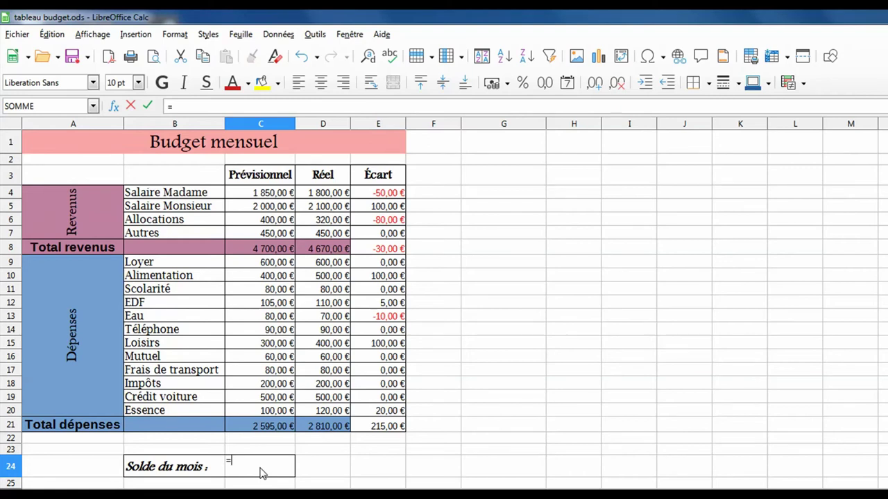
left_click(327, 251)
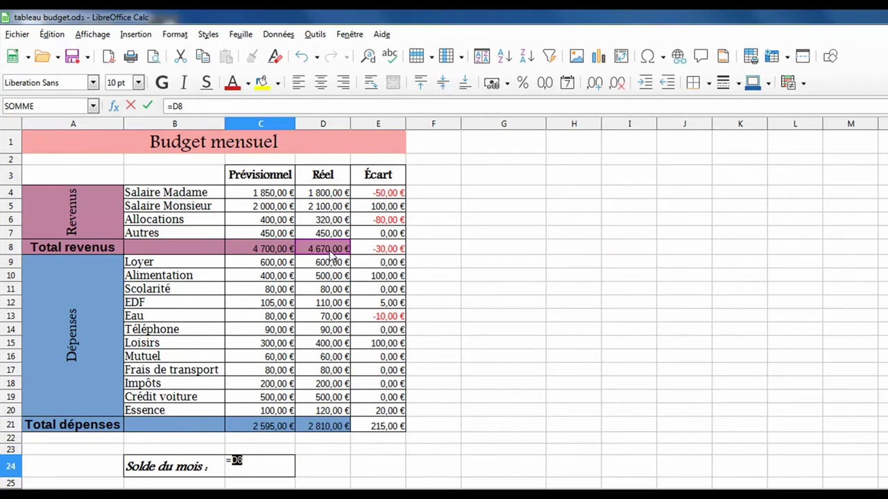
type("-")
left_click(331, 432)
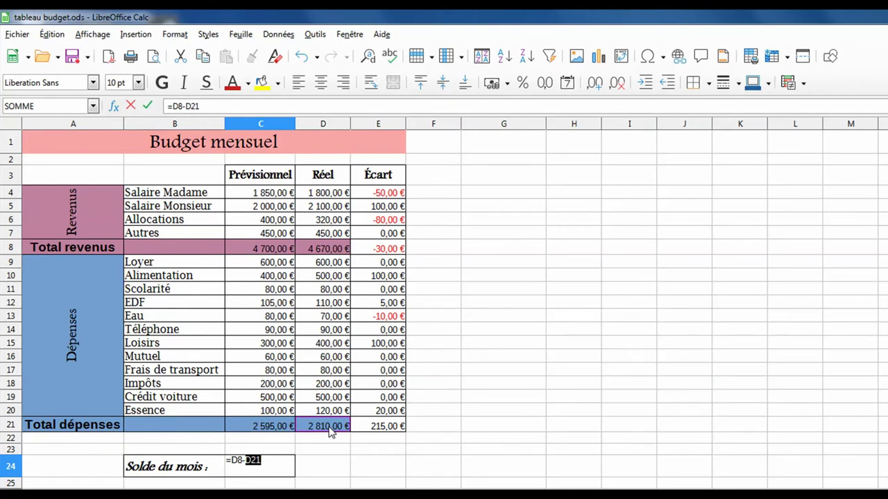
key("Return")
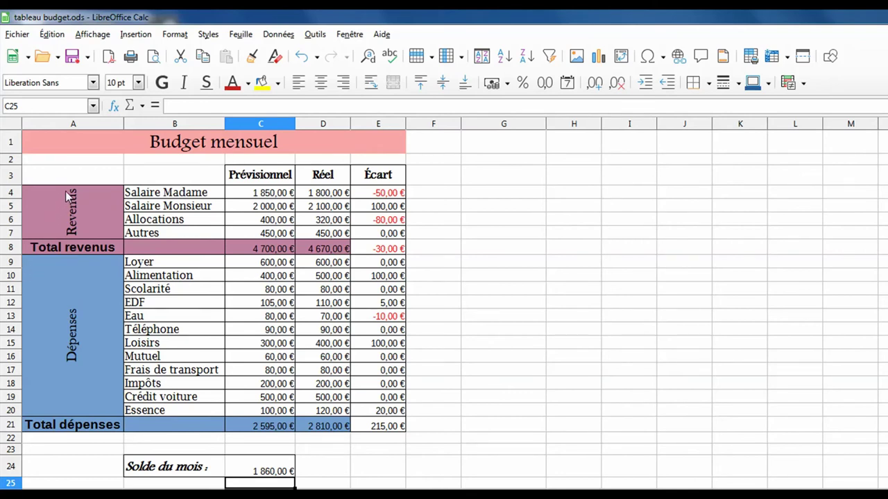
Step: Copy the entire Janvier sheet and paste it at A1 of a newly added sheet
left_click(11, 129)
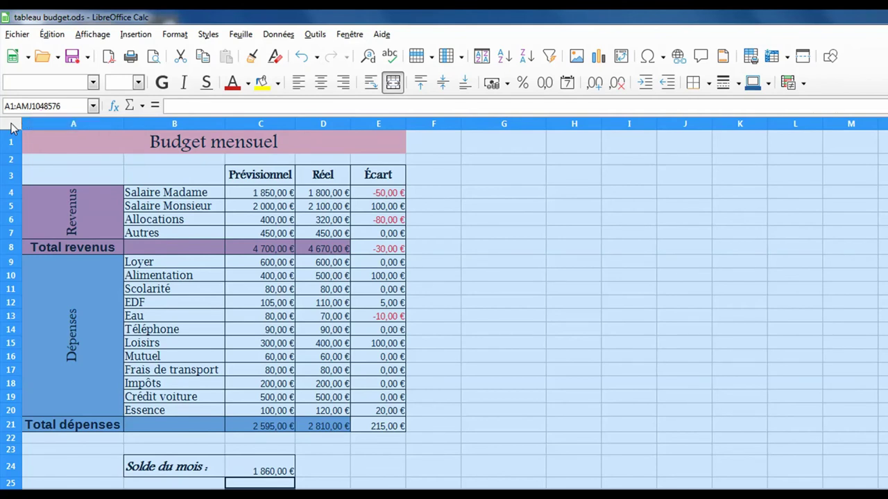
key("ctrl+c")
left_click(206, 61)
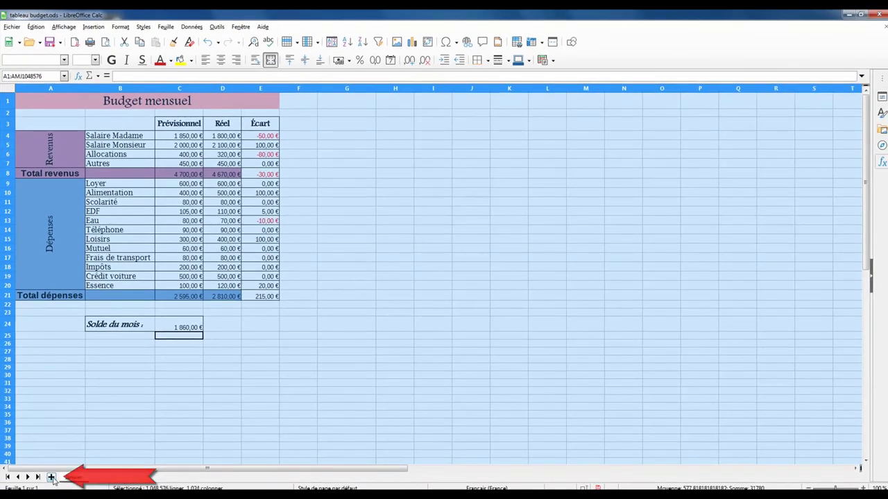
left_click(52, 477)
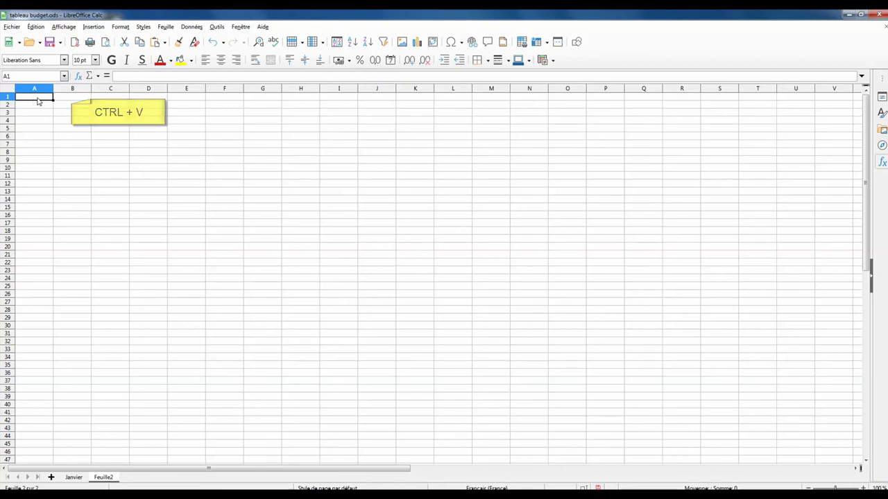
left_click(156, 43)
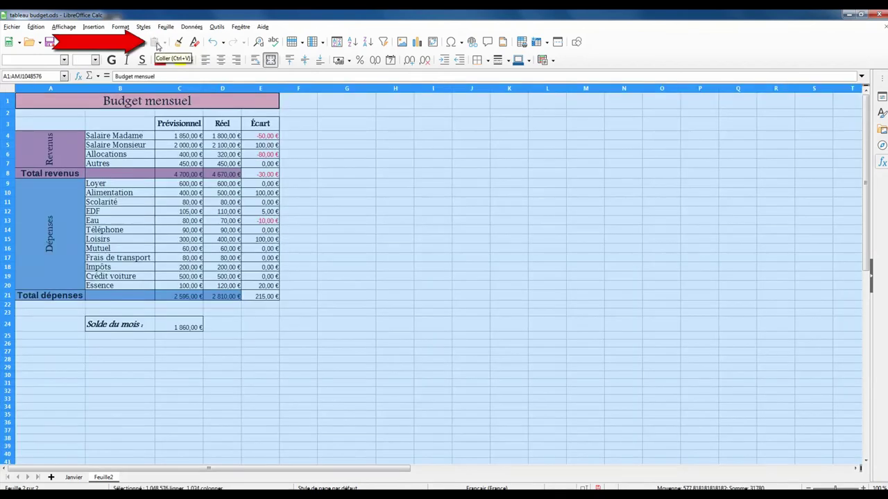